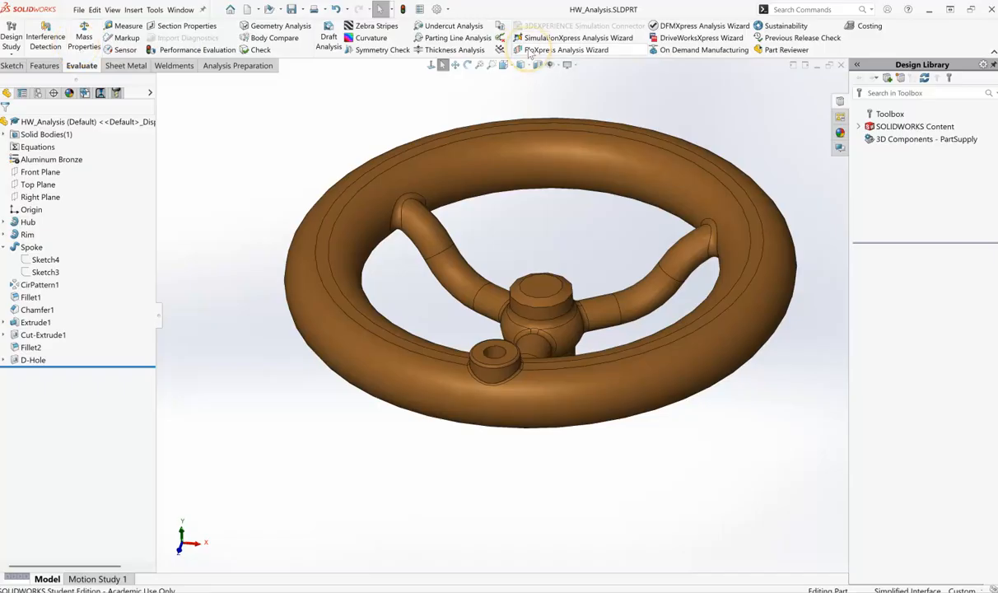
- Start the SimulationXpress analysis of the handwheel and accept its options with SI units and maximum/minimum annotations shown
click(581, 41)
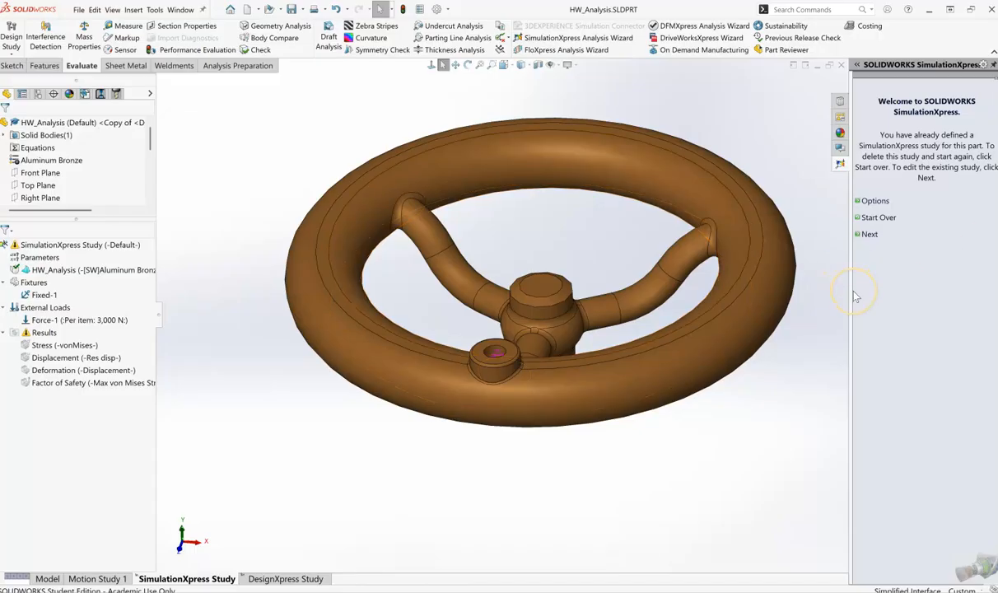
drag(846, 290, 821, 275)
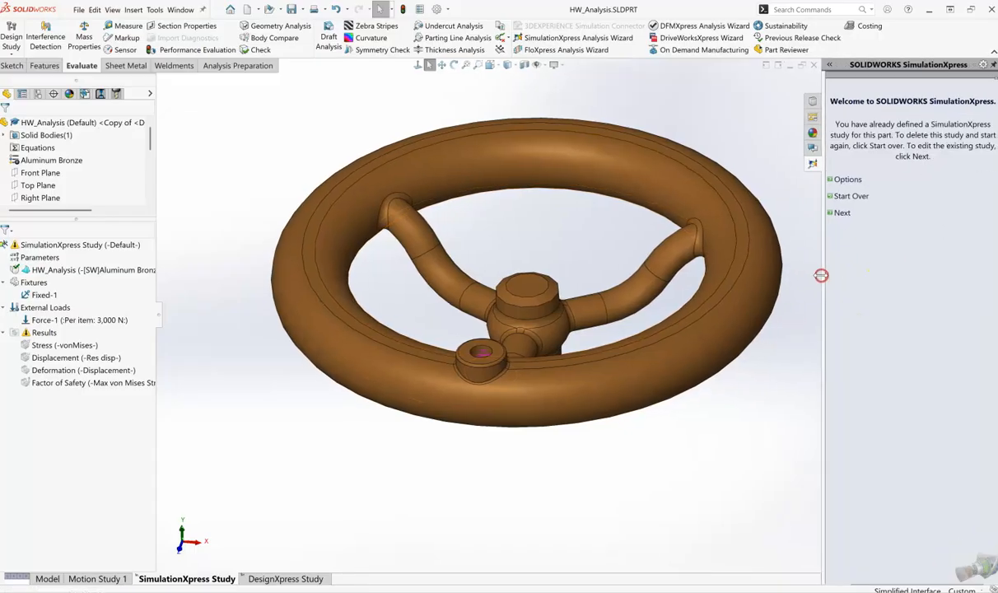
click(847, 179)
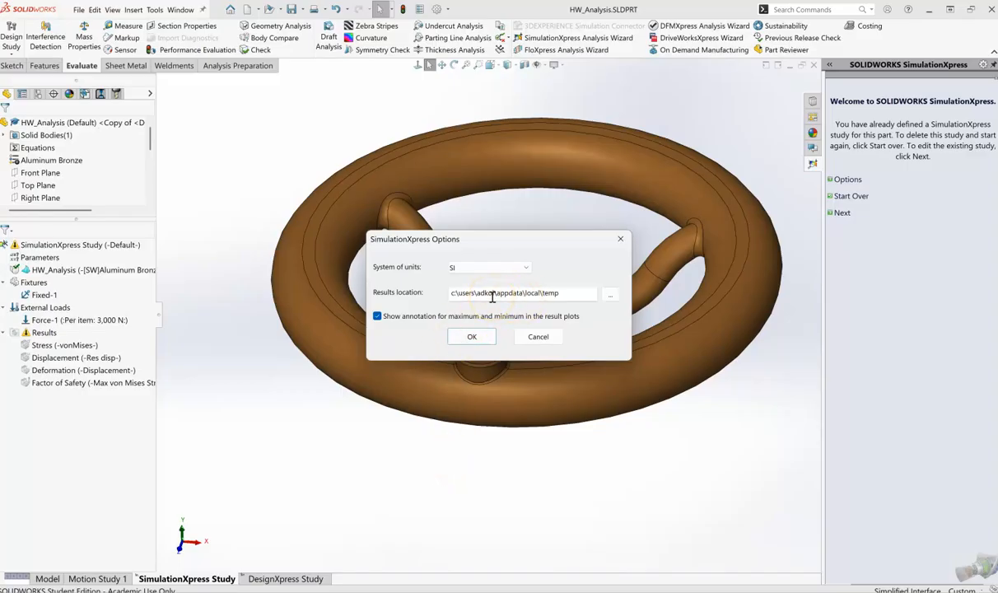
click(471, 337)
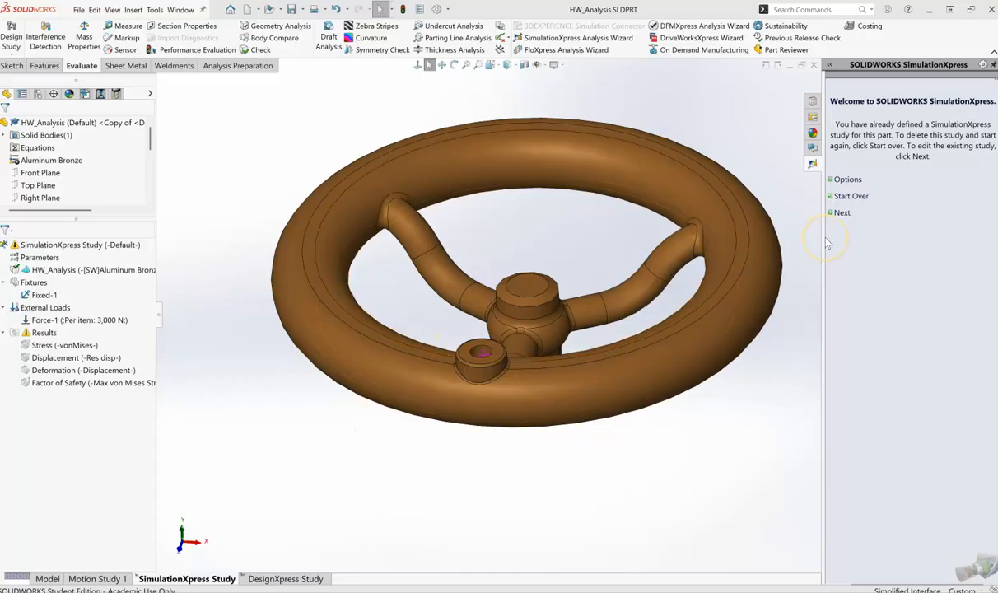
- Start the study over, deleting the existing setup and results, and widen the wizard pane for reading the fixture instructions
click(853, 197)
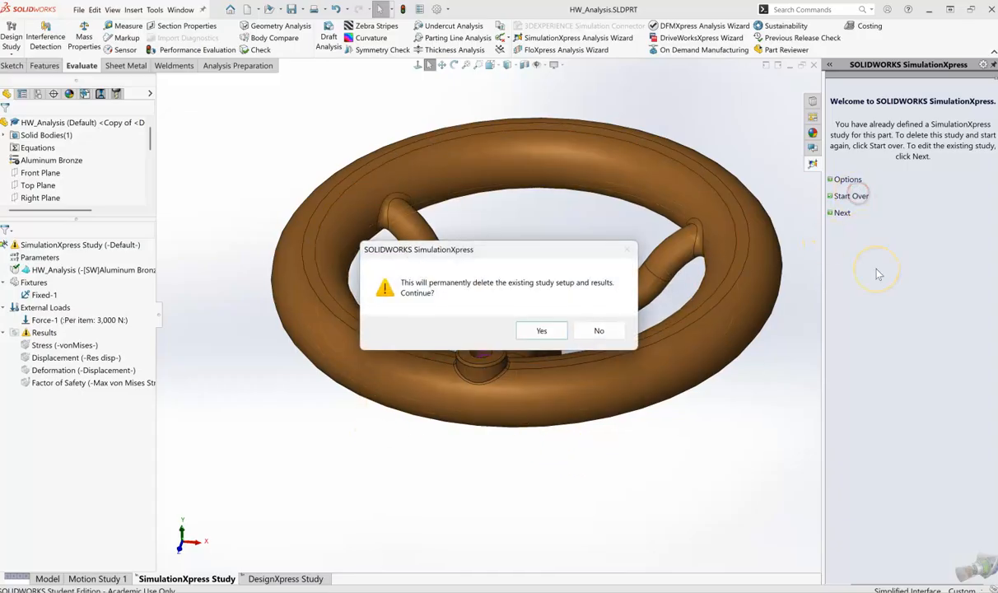
click(542, 330)
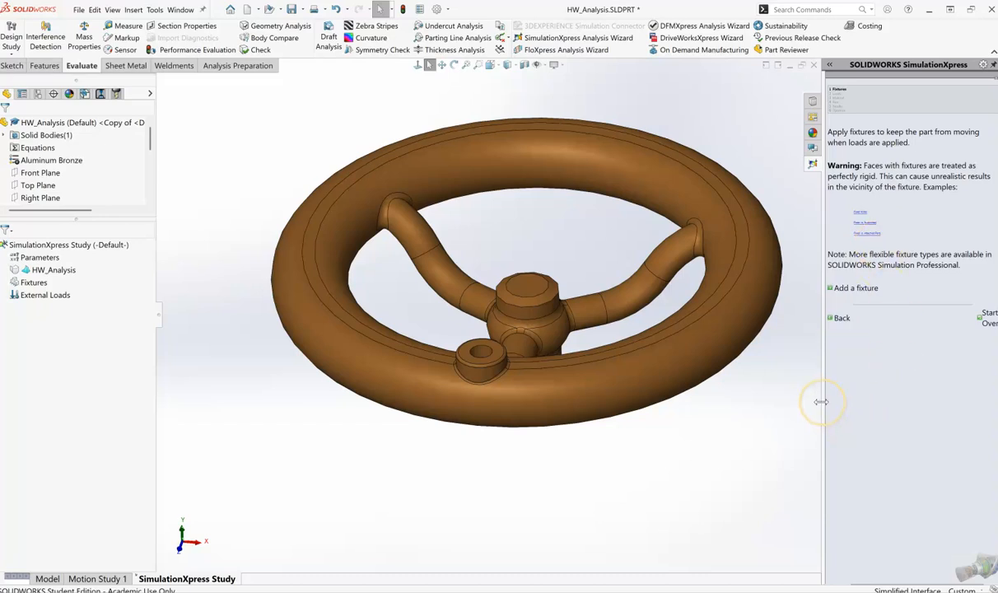
drag(822, 395, 798, 385)
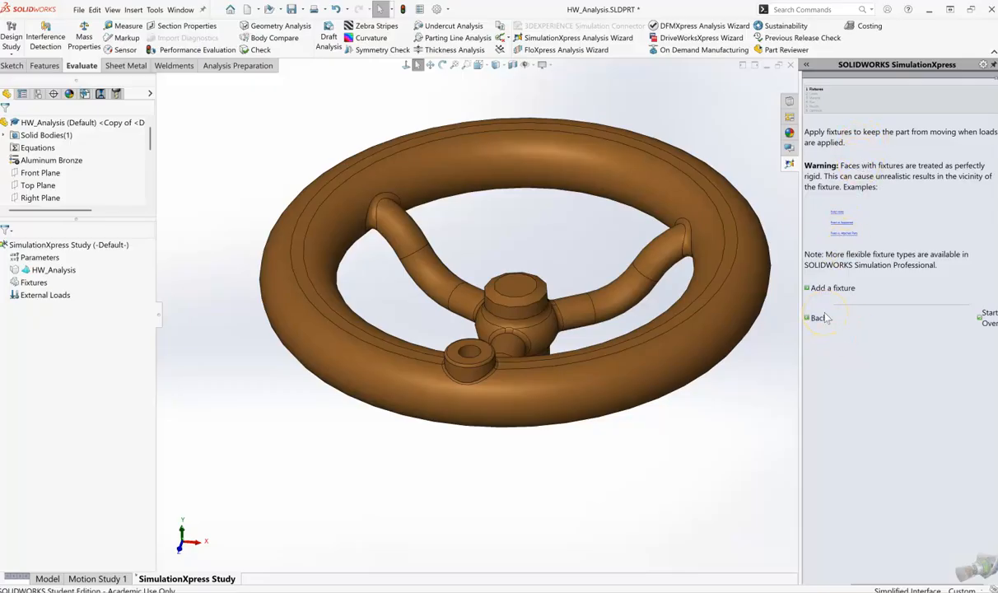
click(829, 99)
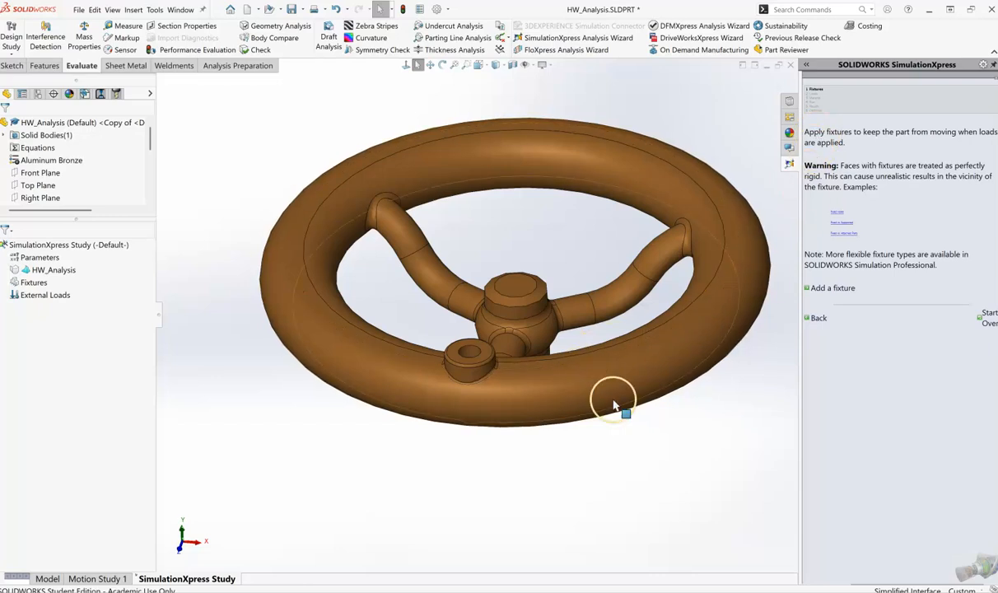
- Add a fixed-geometry fixture on the flat and curved faces of the D-shaped hole in the hub
click(839, 288)
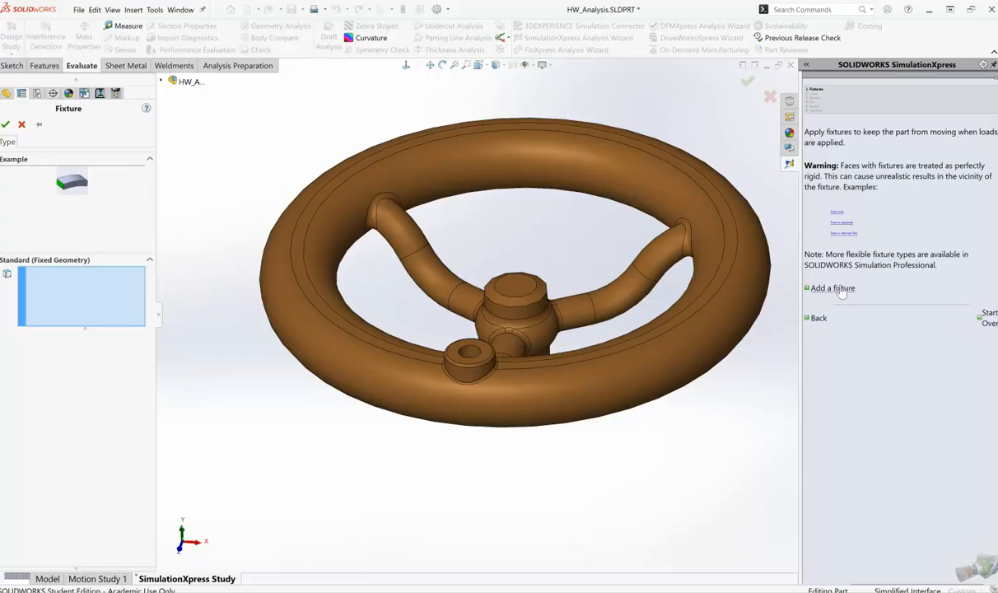
click(581, 385)
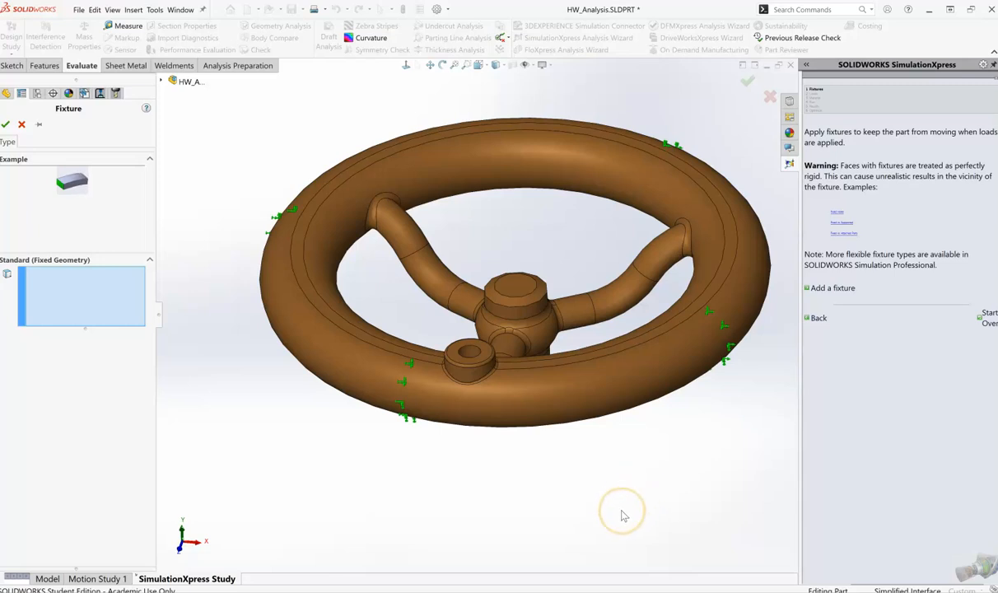
middle_drag(534, 472, 567, 126)
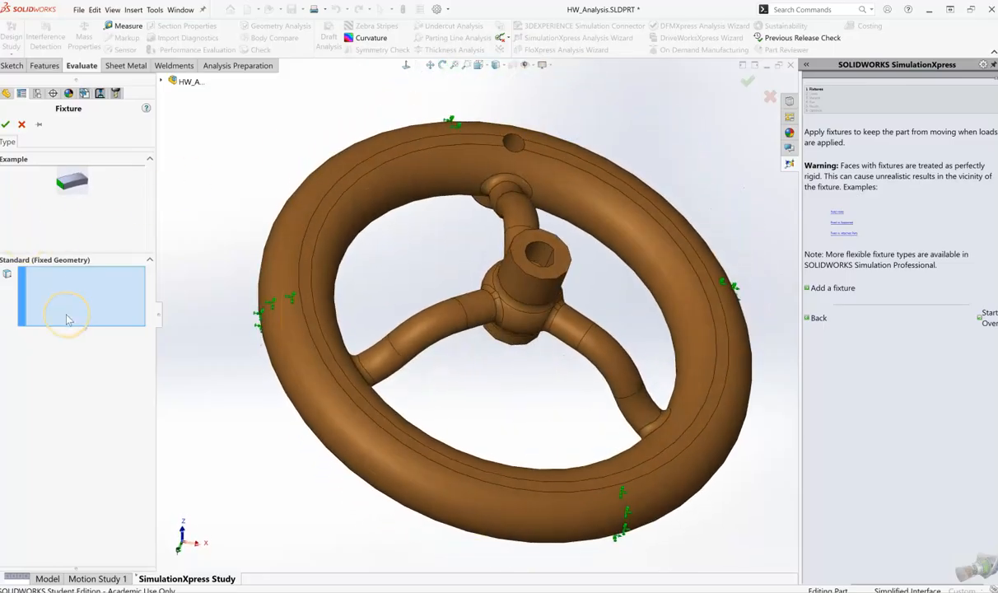
click(537, 252)
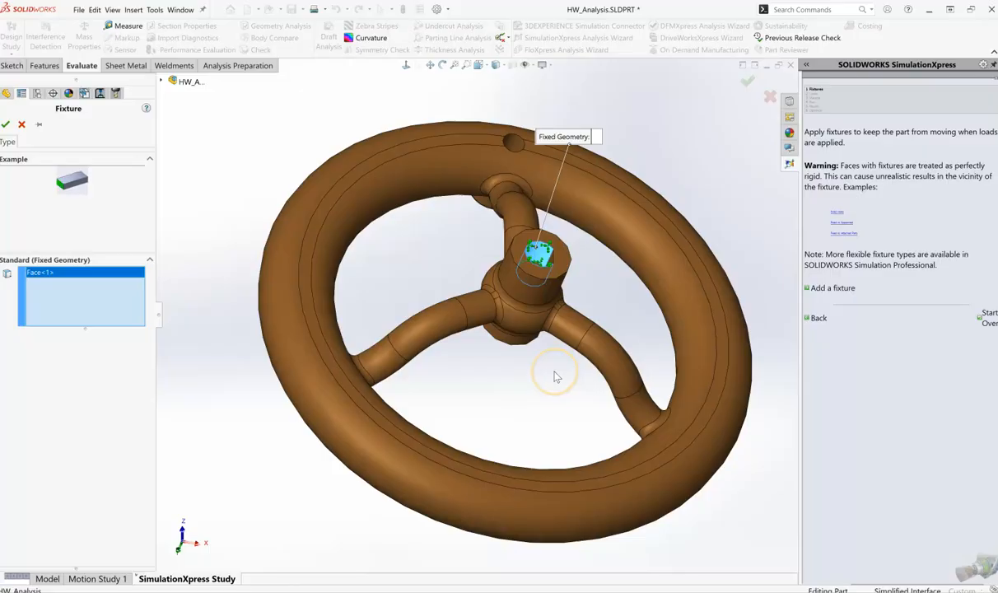
middle_drag(534, 392, 563, 445)
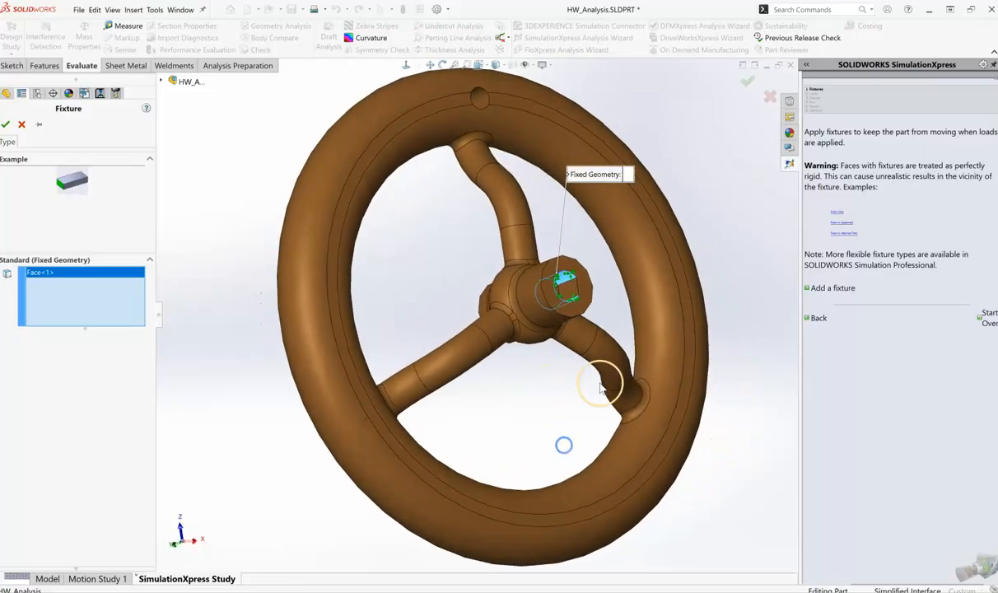
click(570, 292)
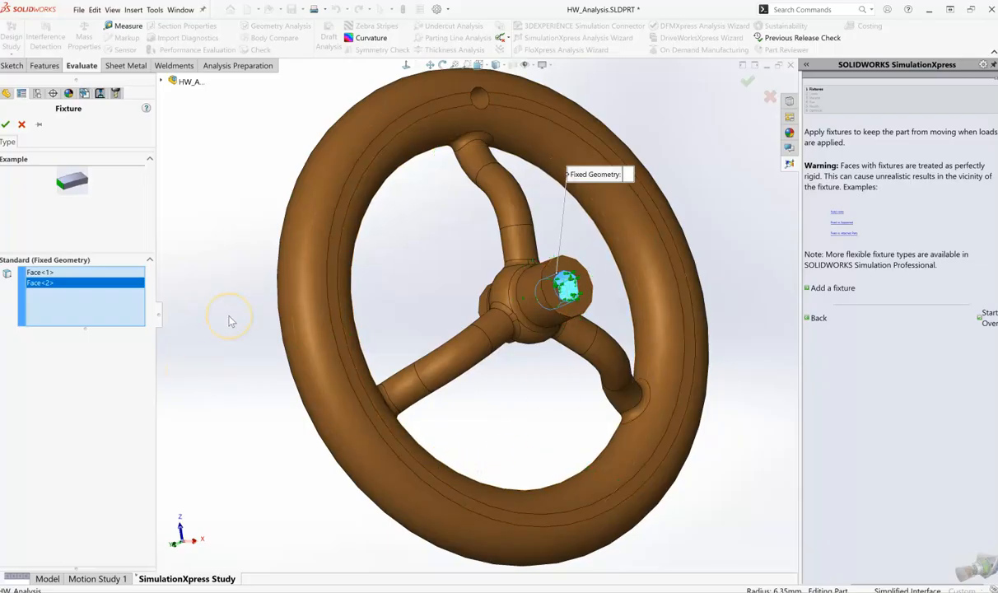
click(6, 125)
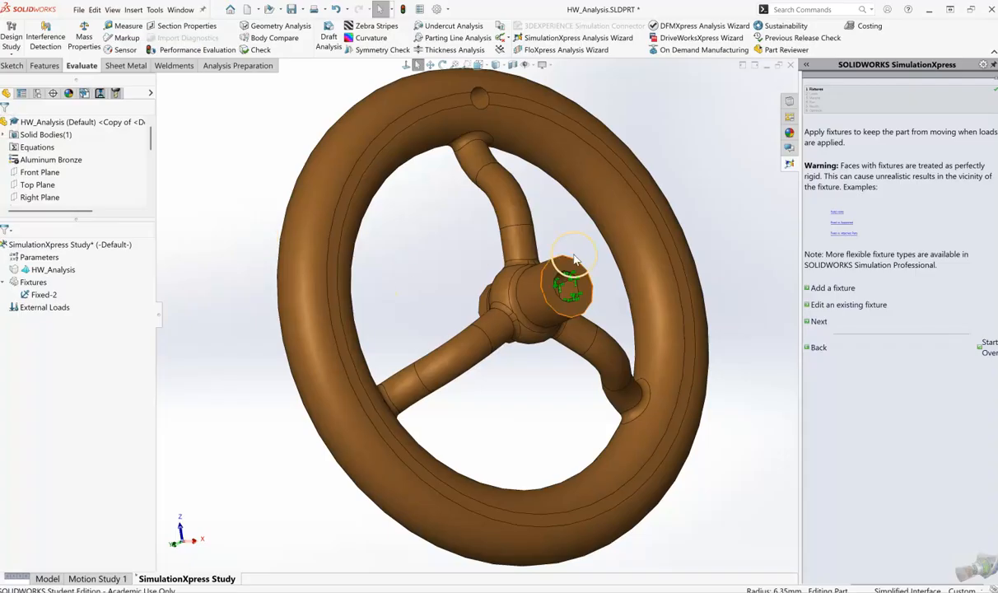
- Examine the fixture symbols on the faces of the hub's D-shaped hole up close
click(566, 278)
scroll(576, 292, up, 2)
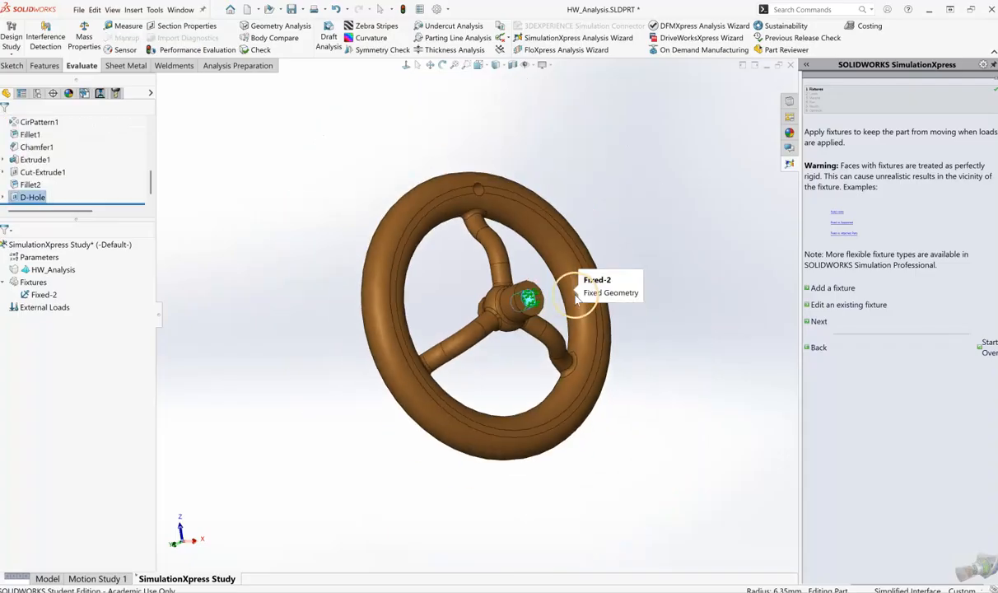
scroll(519, 300, down, 5)
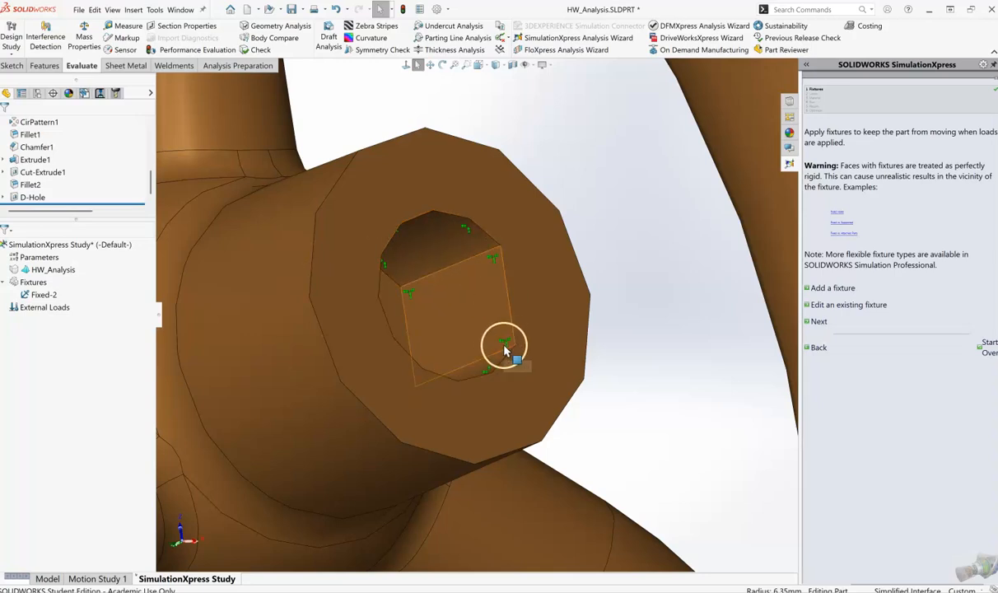
scroll(622, 291, up, 2)
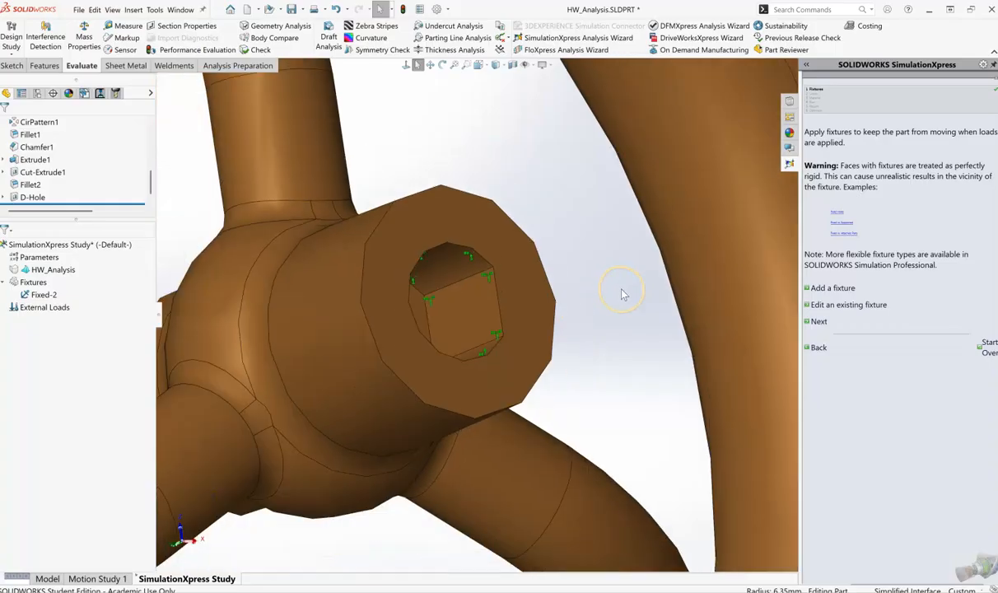
scroll(621, 290, up, 5)
middle_drag(461, 268, 503, 222)
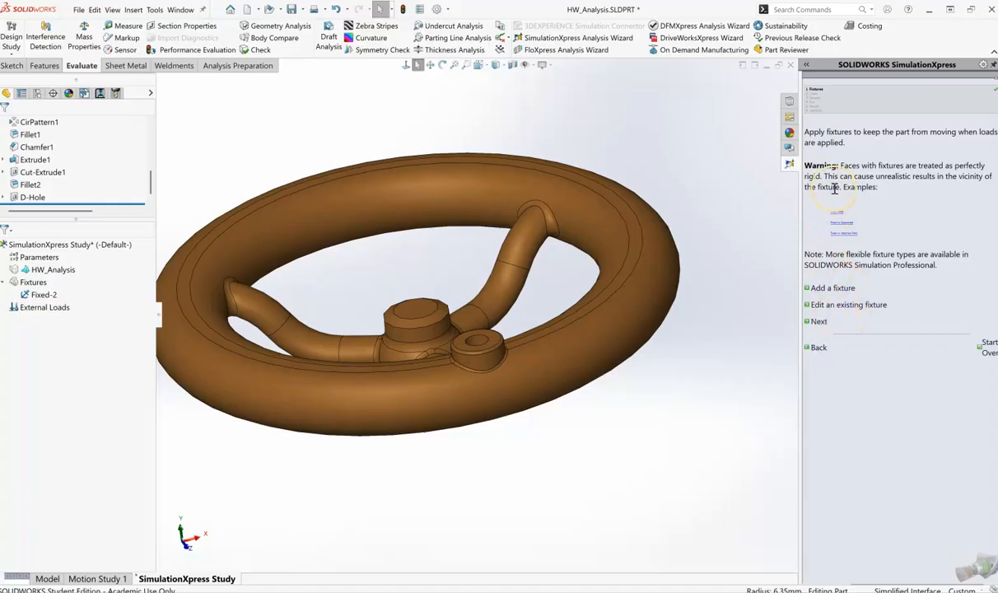
- Proceed to the loads stage and add a force on the inner face of the round hole in the rim's boss
mouse_move(840, 216)
click(819, 322)
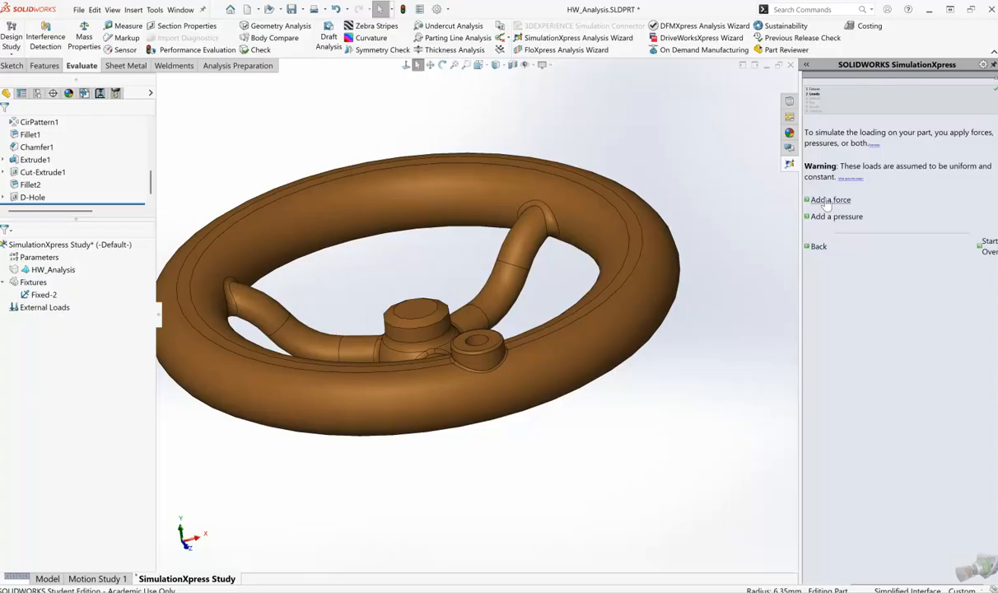
click(827, 200)
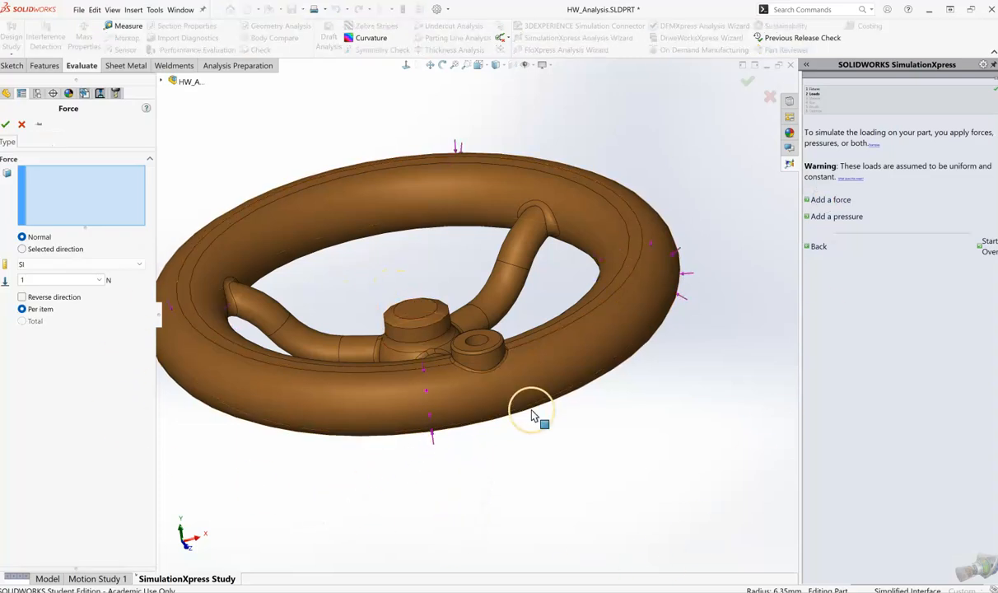
middle_drag(630, 476, 645, 521)
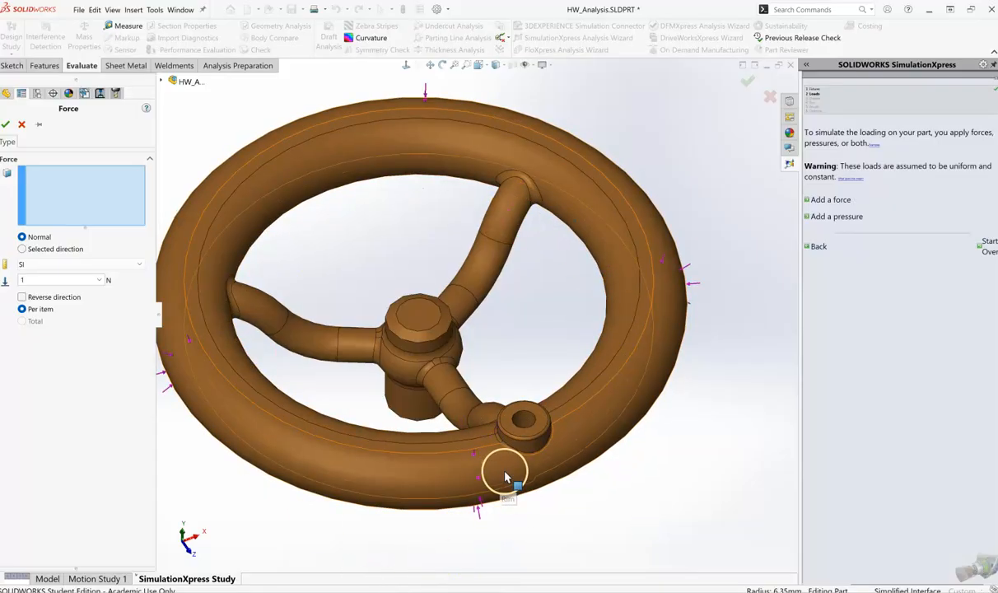
click(527, 421)
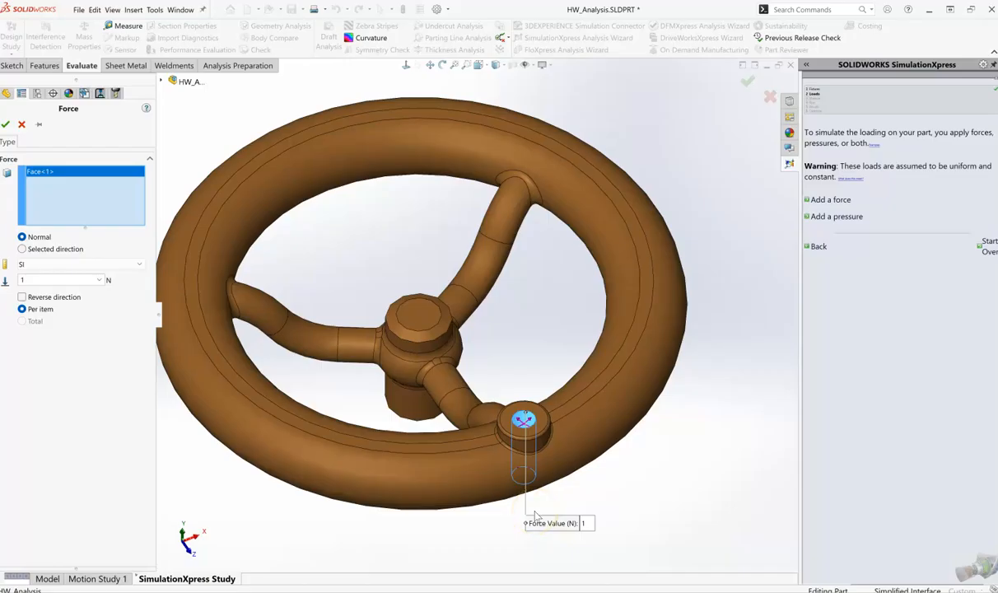
- Direct the force normal to the Right Plane, set it to 3000 N per item and apply it
click(23, 248)
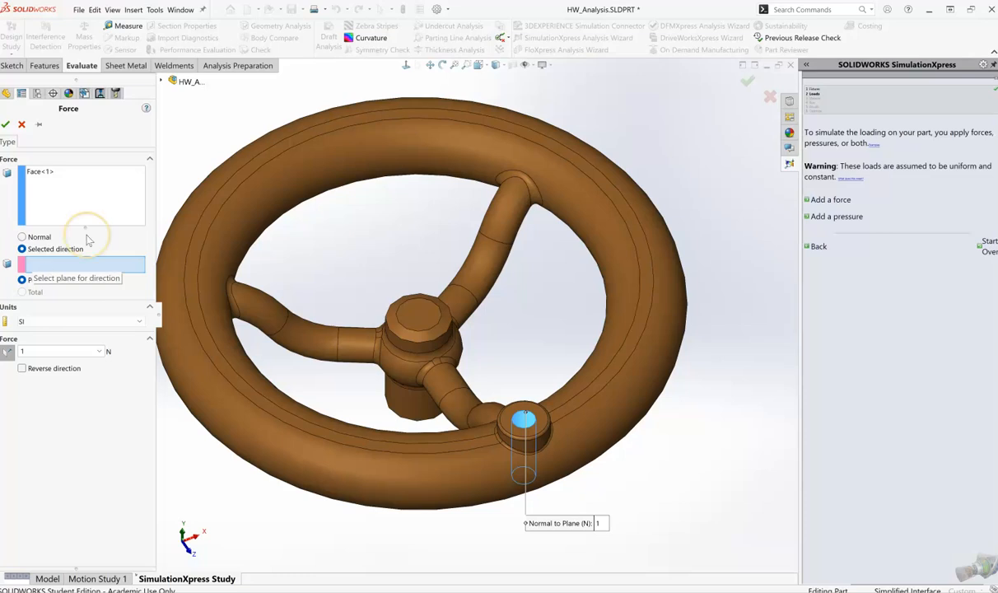
click(163, 83)
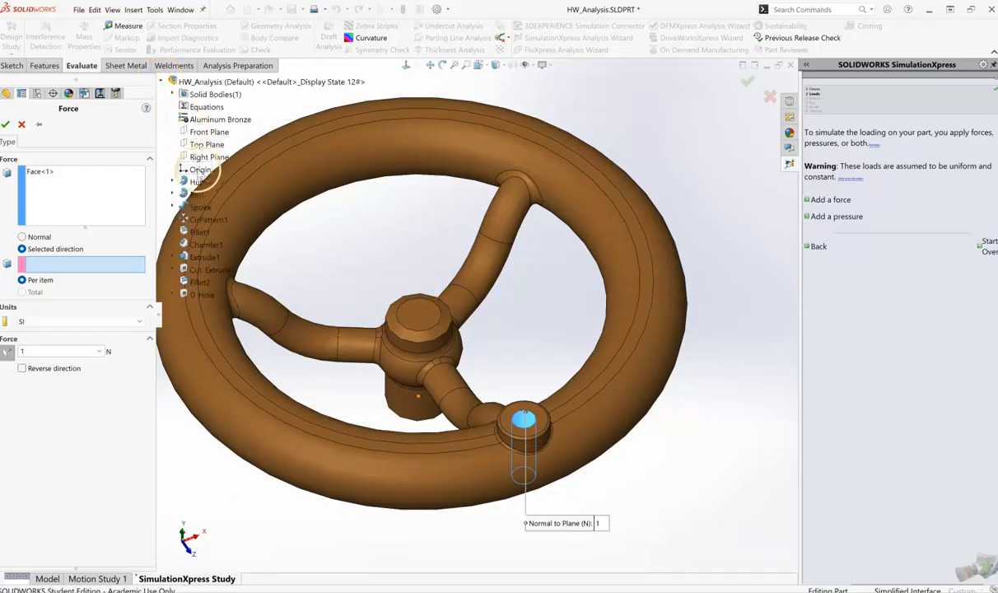
click(199, 157)
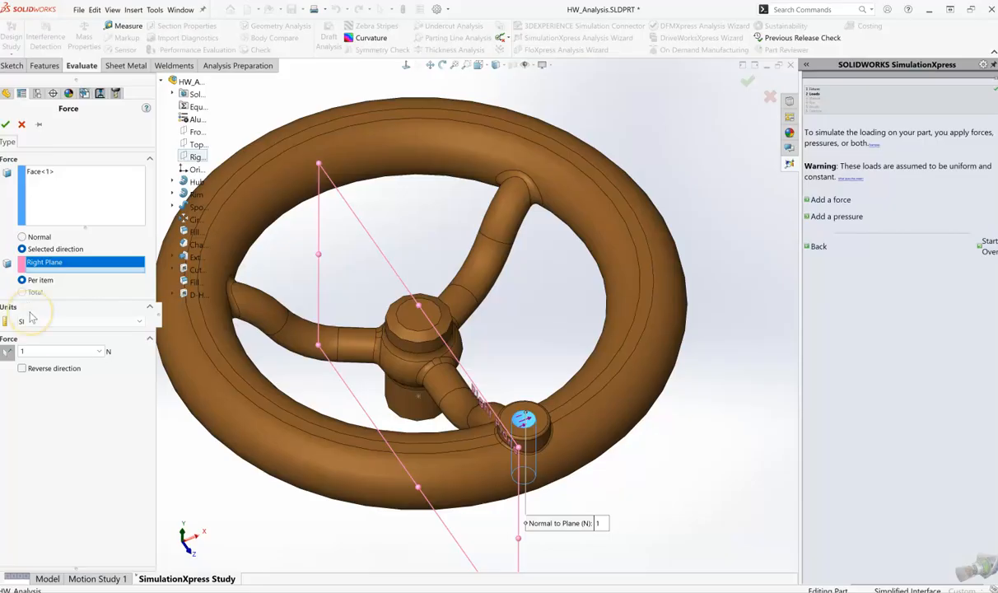
double_click(30, 349)
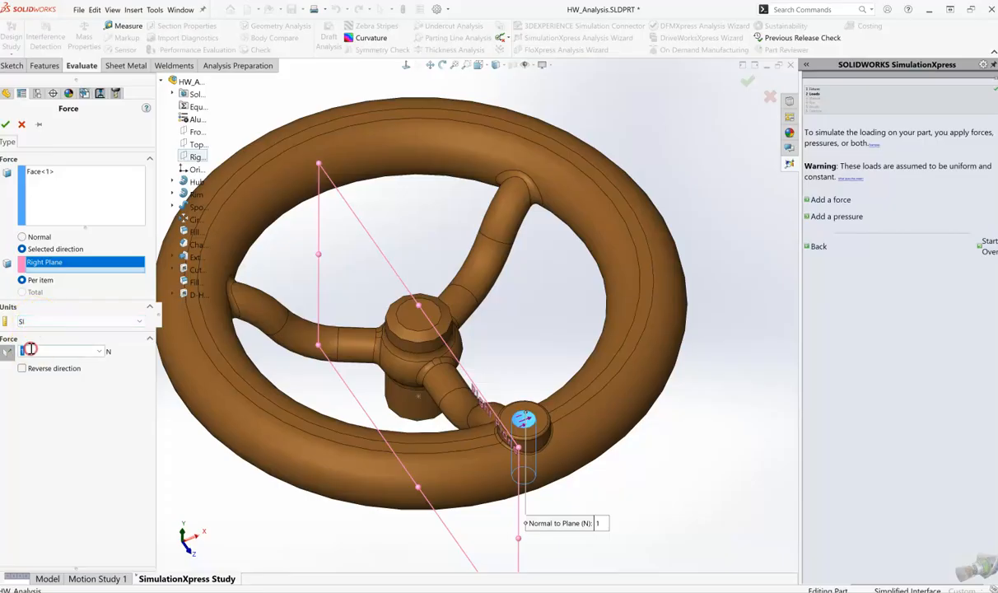
text(3000)
click(62, 454)
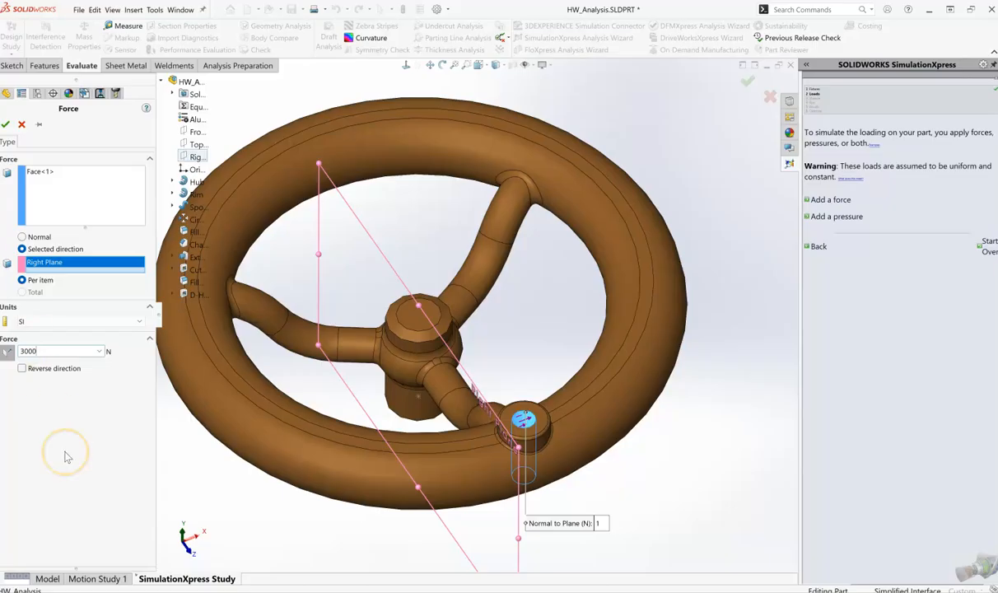
click(5, 123)
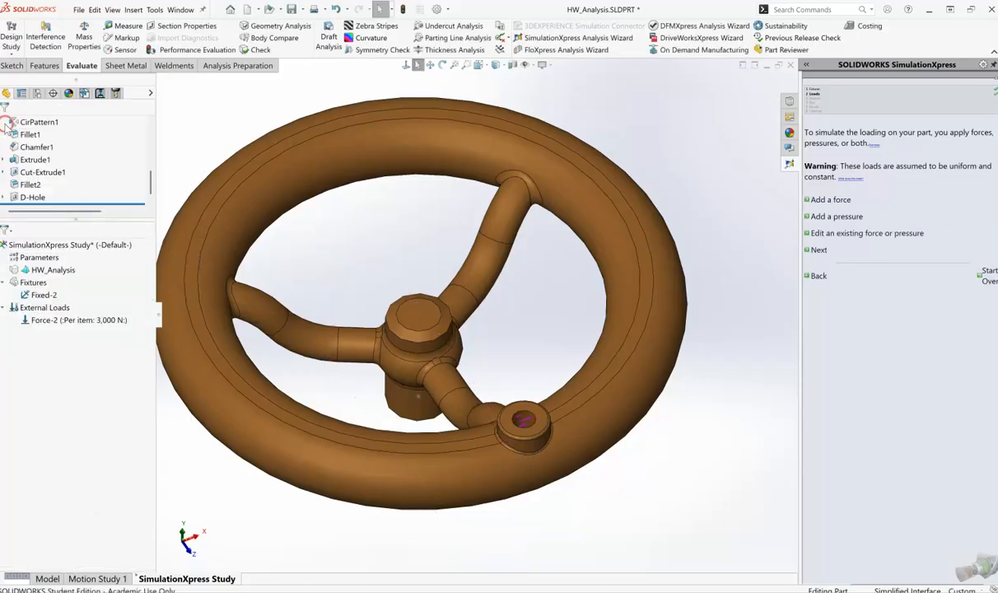
- Proceed to the material stage and assign Aluminum Bronze from the Copper Alloys category to the handwheel
click(819, 251)
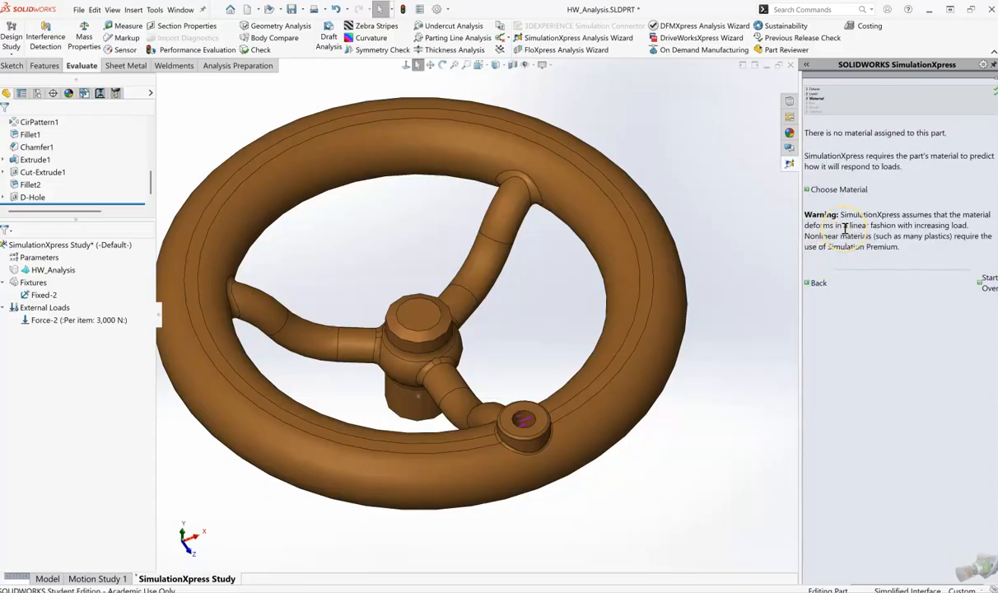
scroll(225, 140, down, 1)
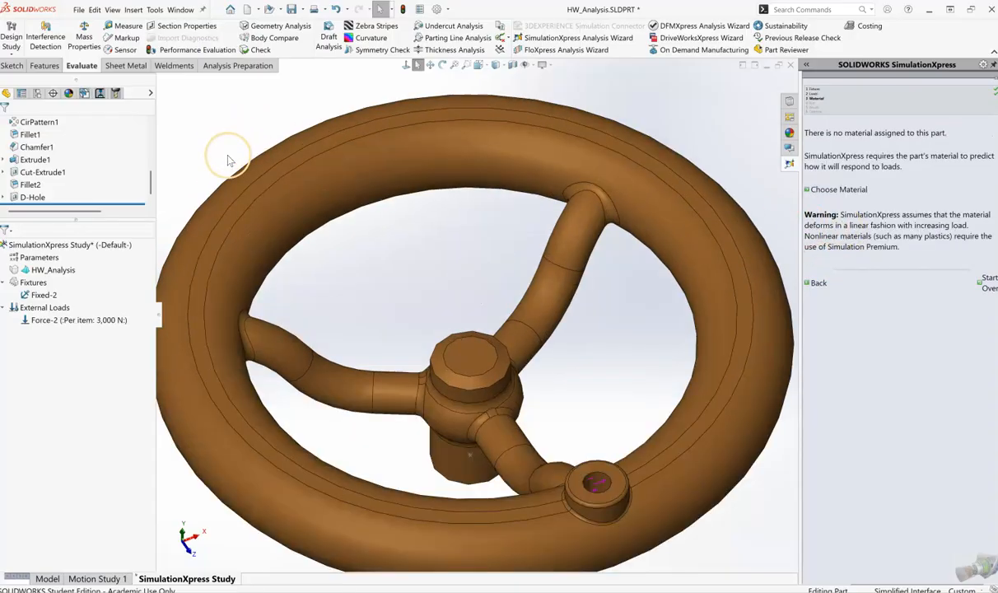
scroll(224, 165, up, 2)
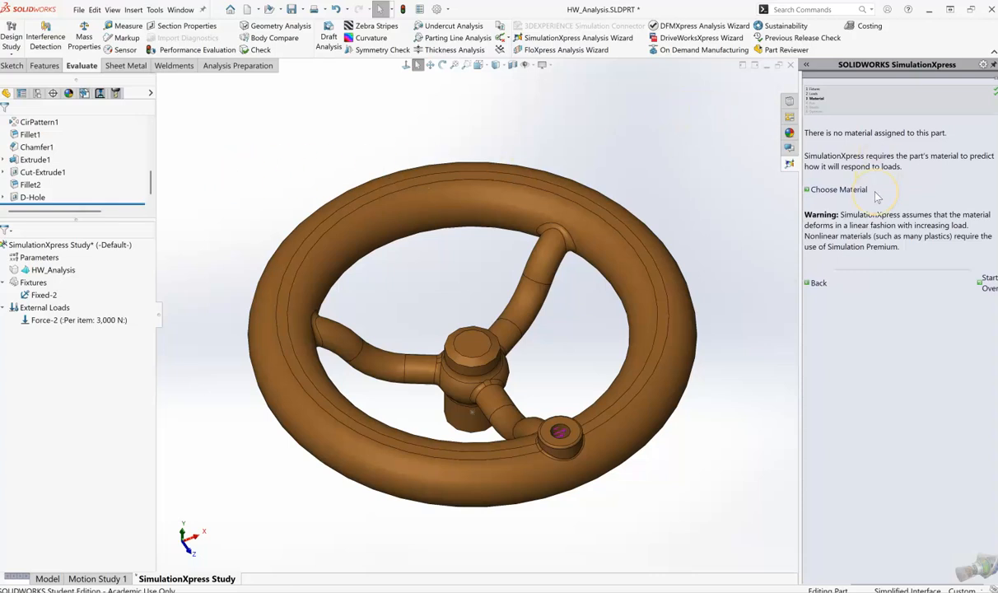
click(839, 190)
click(840, 191)
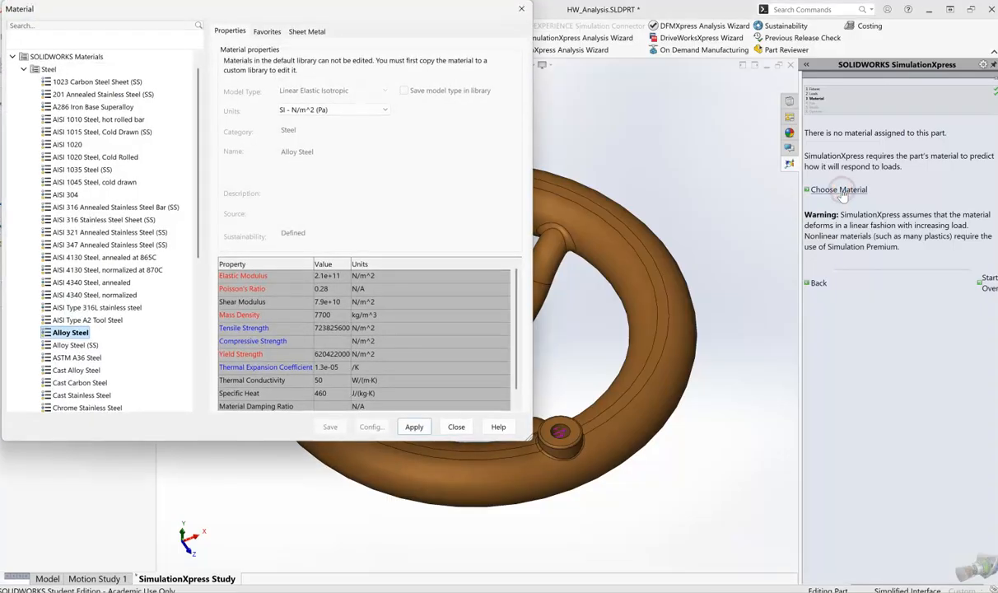
click(23, 70)
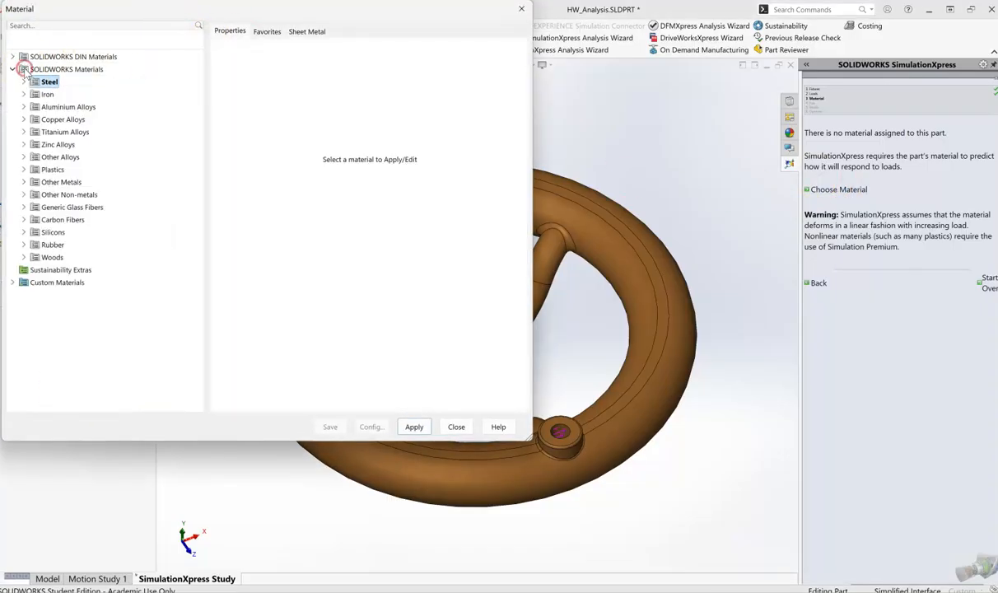
click(24, 120)
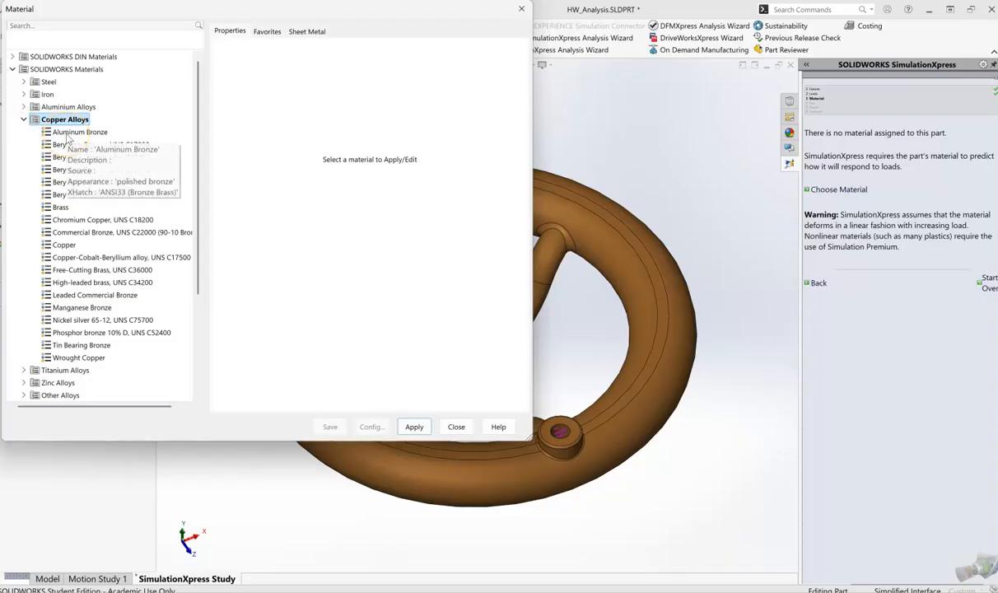
click(69, 133)
click(414, 427)
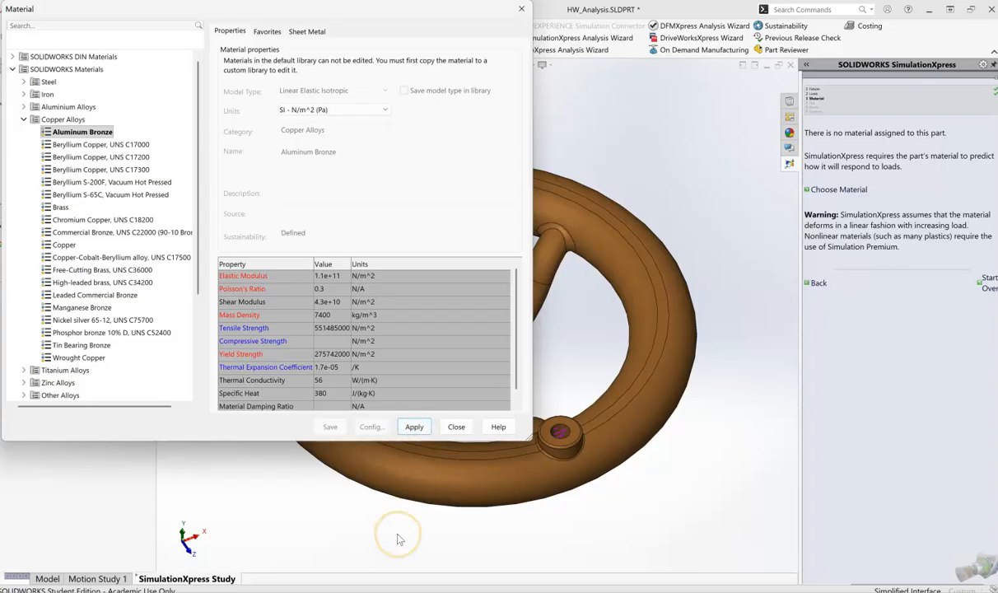
click(456, 426)
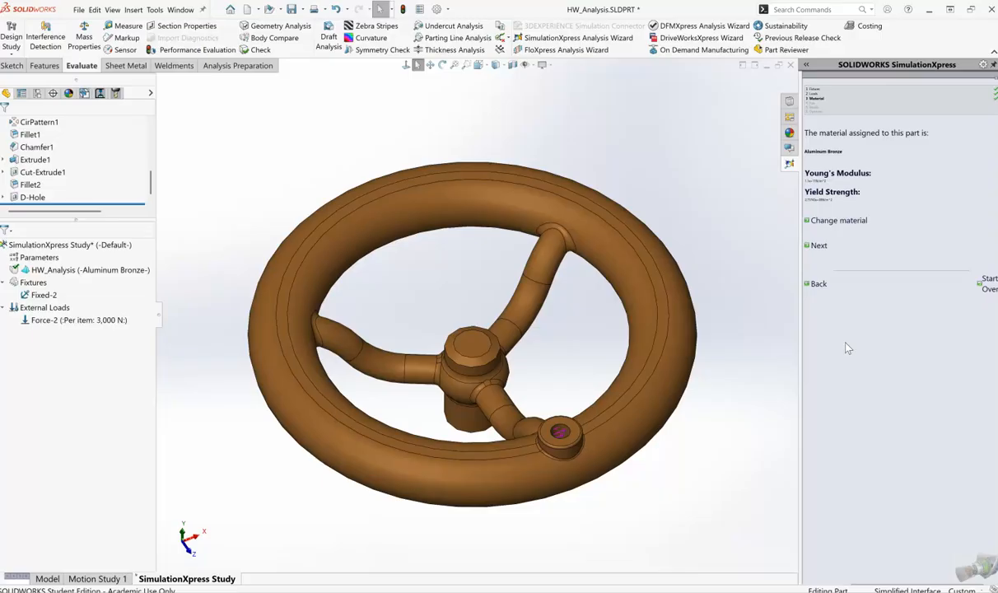
- Proceed to the run stage, run the simulation and stop the deformation animation
click(827, 226)
click(818, 246)
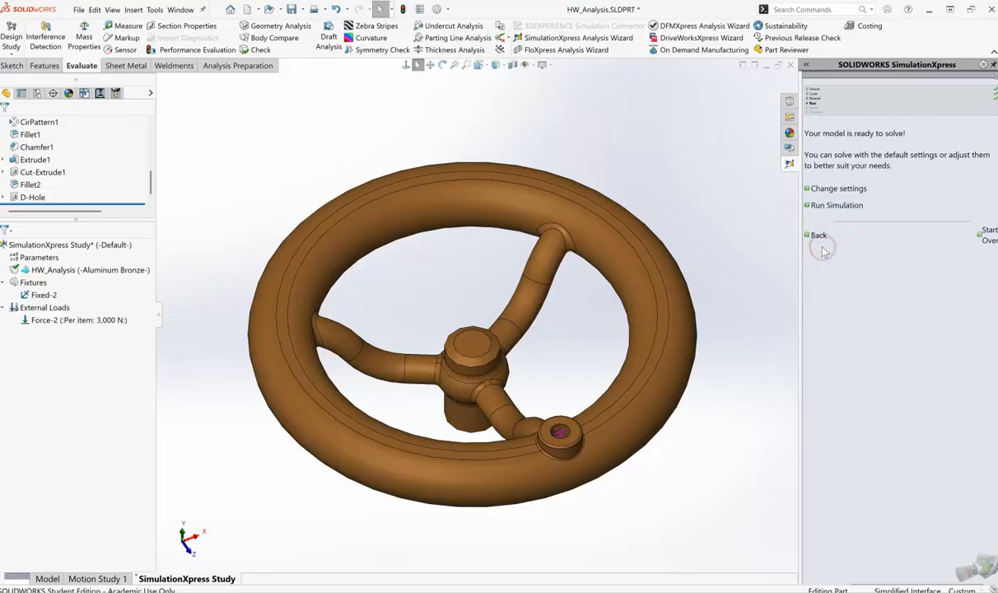
click(862, 194)
click(834, 210)
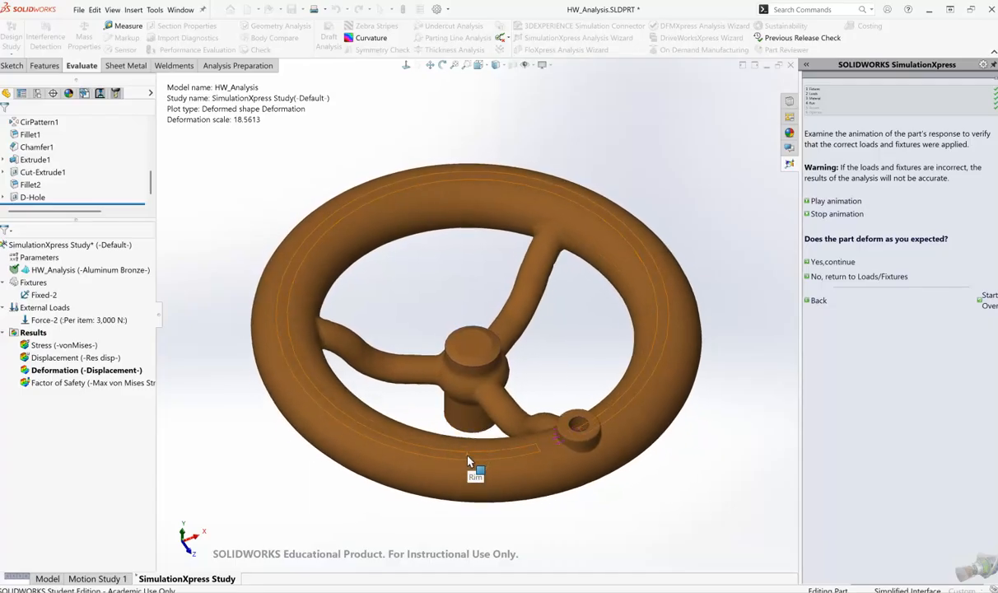
click(660, 409)
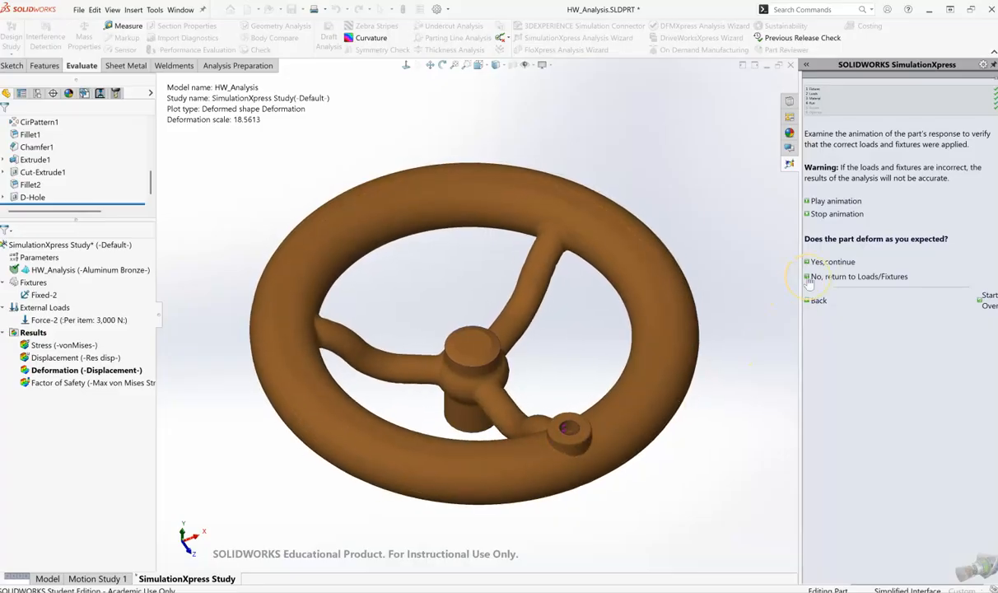
click(853, 216)
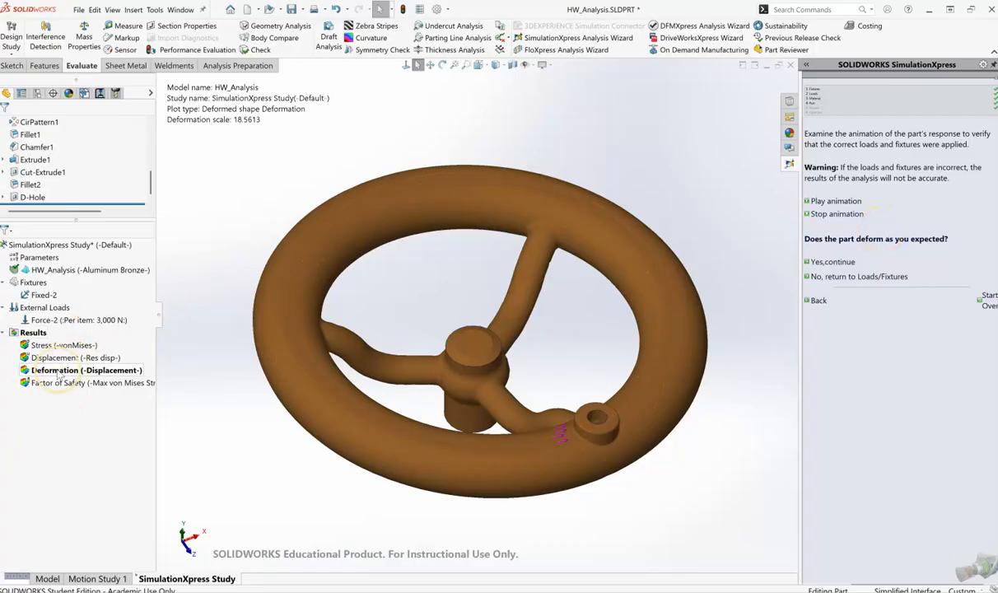
- Display the von Mises stress plot and the resultant displacement plot of the handwheel
click(44, 346)
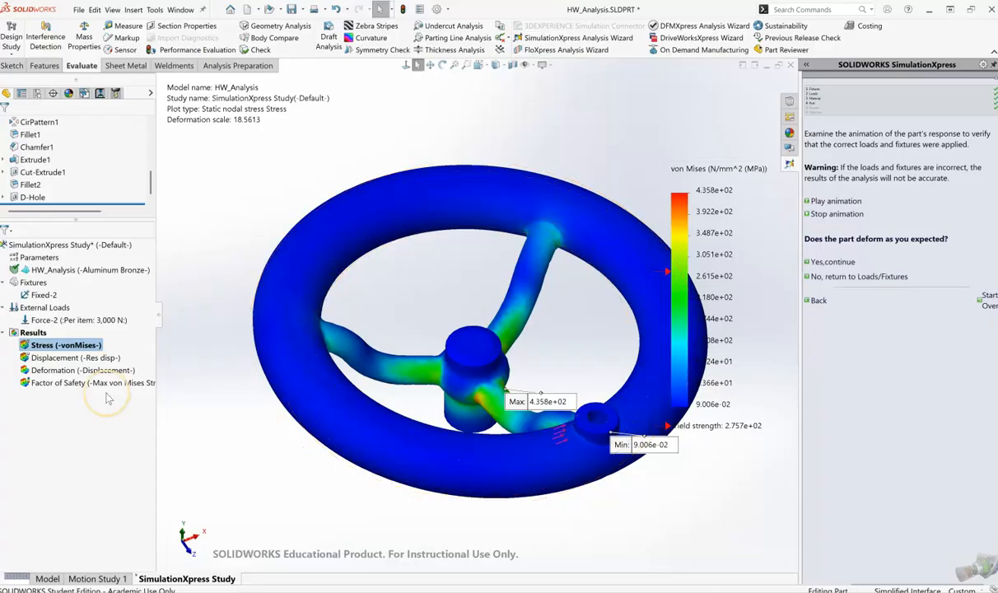
click(58, 358)
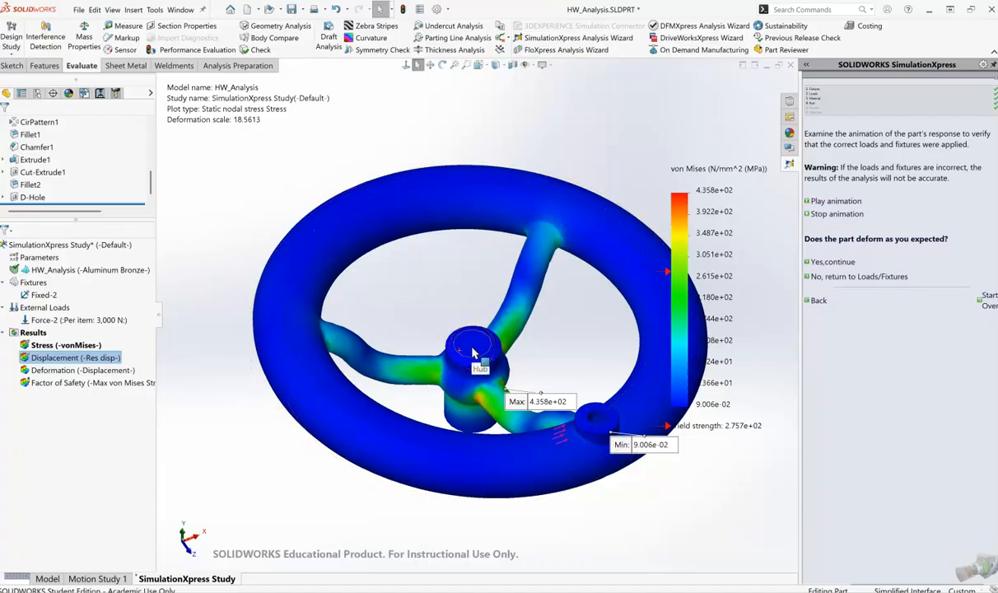
double_click(47, 358)
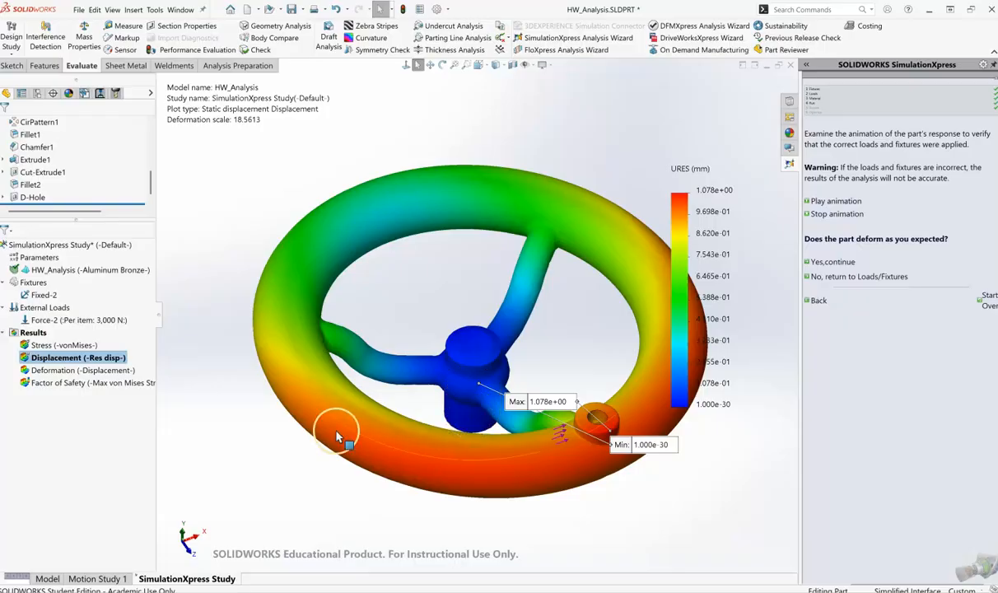
- Display the deformed-shape result of the handwheel
click(51, 371)
double_click(53, 372)
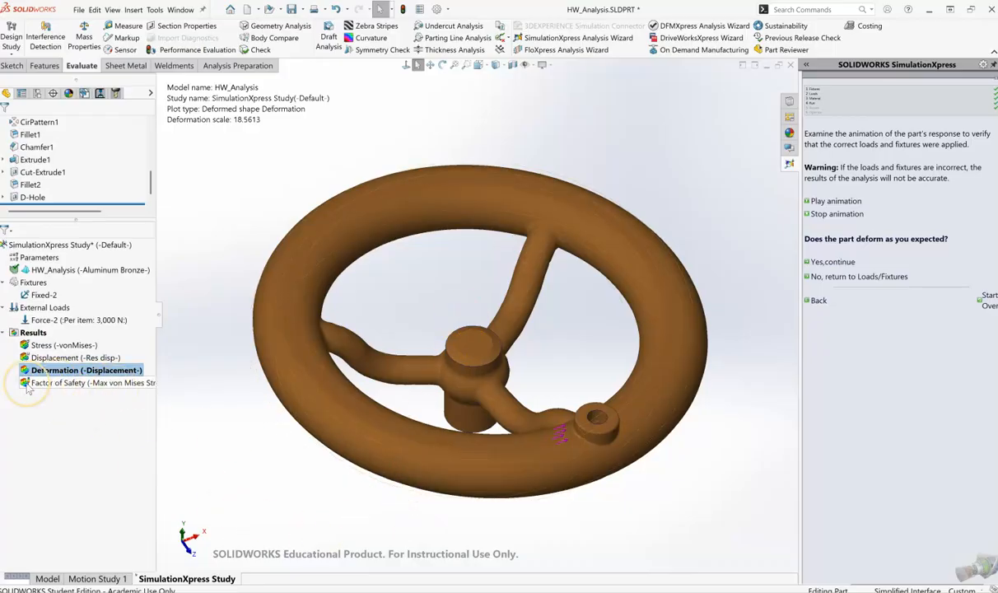
click(60, 373)
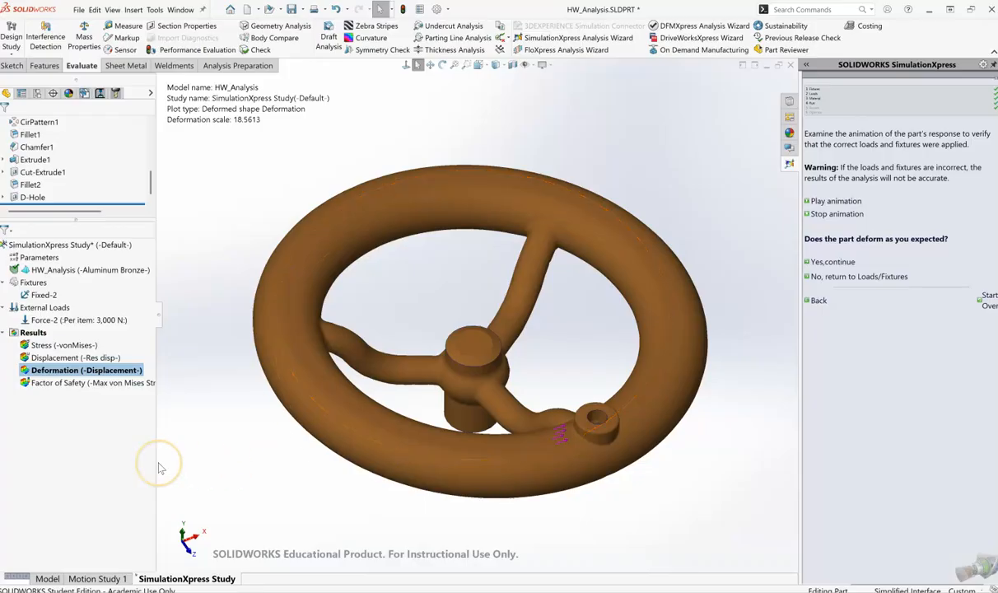
- Display the factor of safety plot and examine the areas where the spokes meet the hub from a tilted view
click(72, 382)
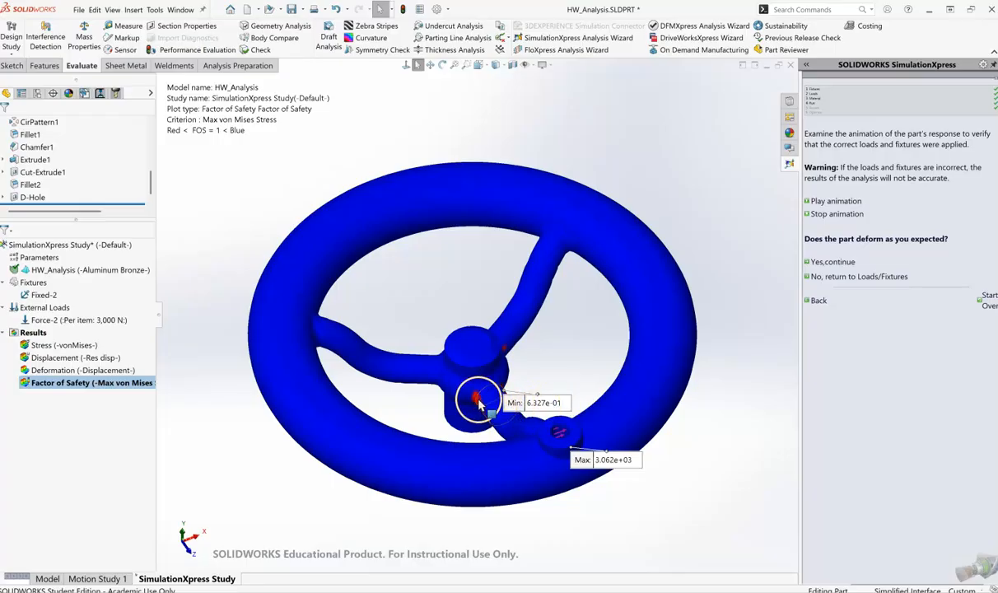
middle_drag(634, 529, 520, 483)
middle_drag(723, 452, 613, 460)
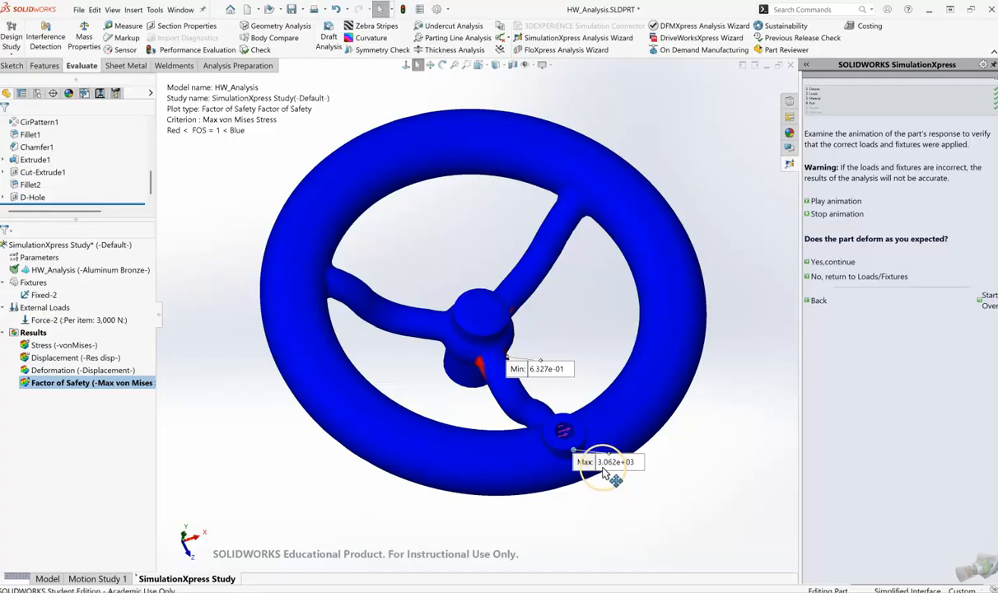
click(76, 389)
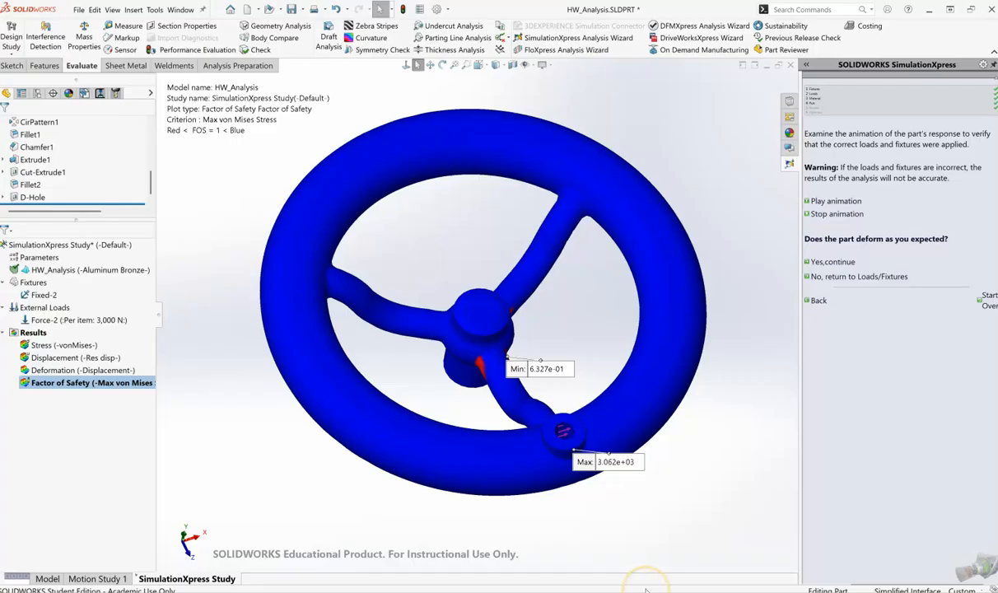